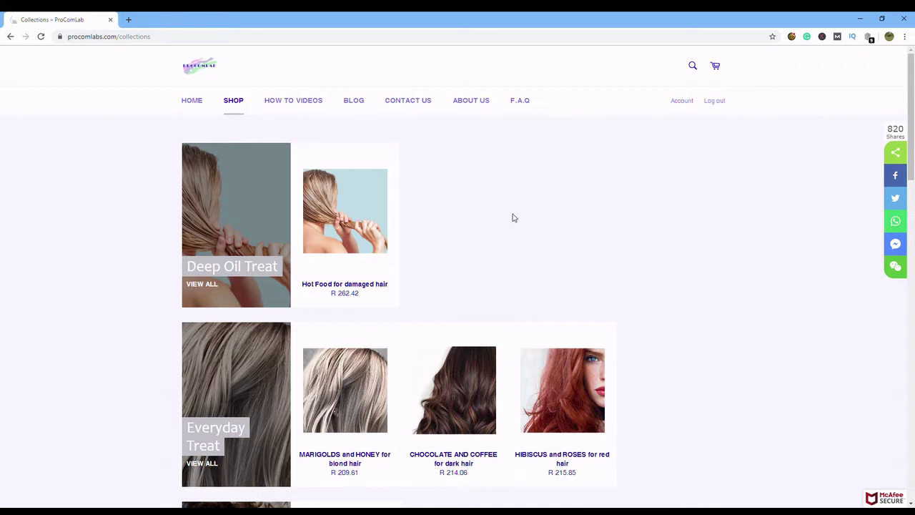
- Add Hot Food for damaged hair to the cart and return to the collections
mouse_move(331, 207)
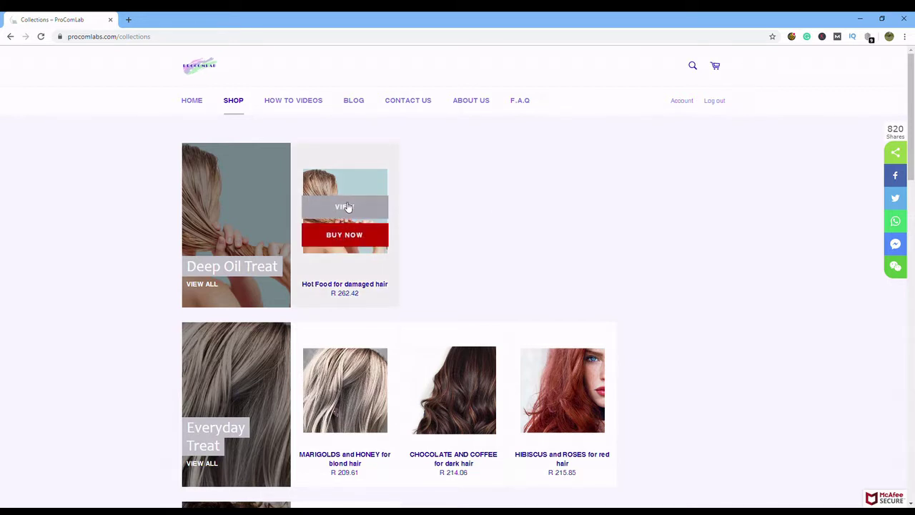
click(346, 207)
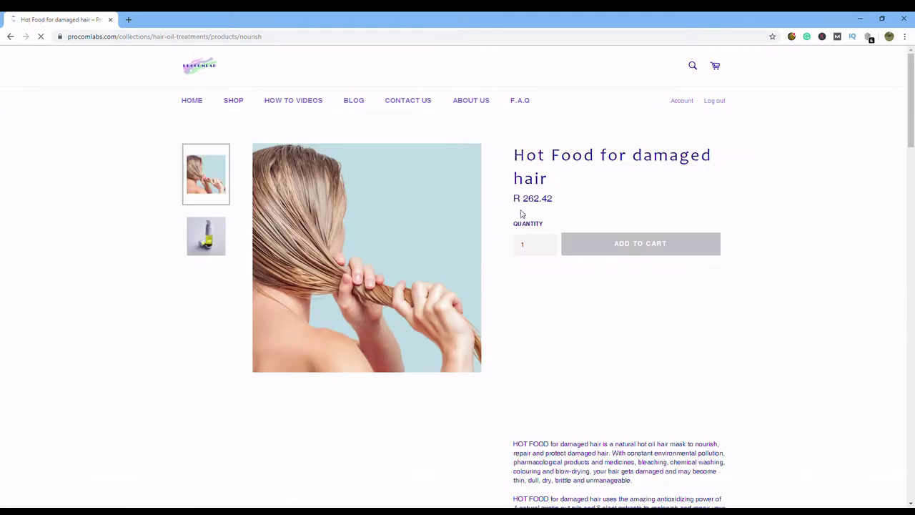
click(646, 243)
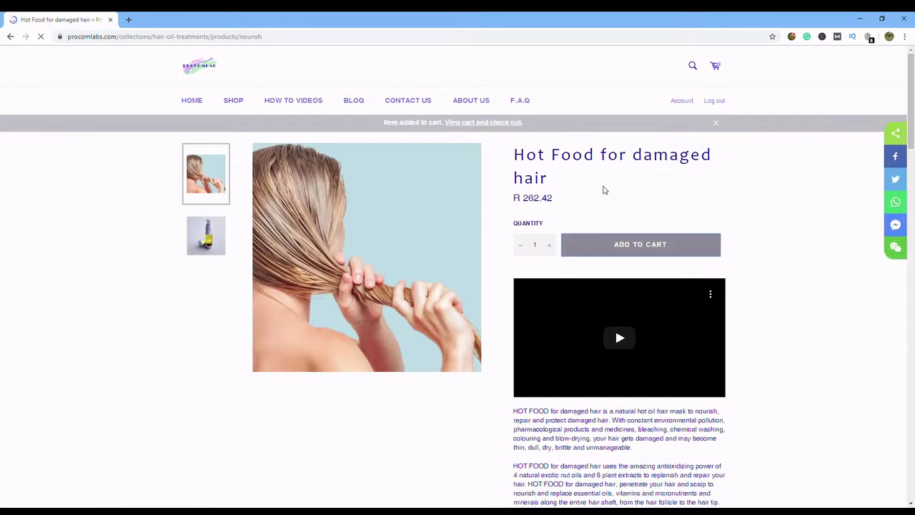
click(235, 104)
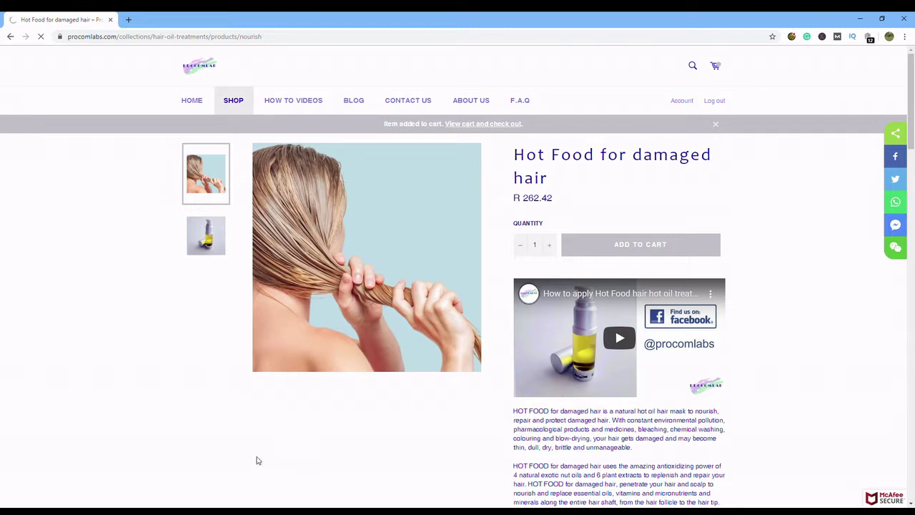
scroll(705, 352, down, 3)
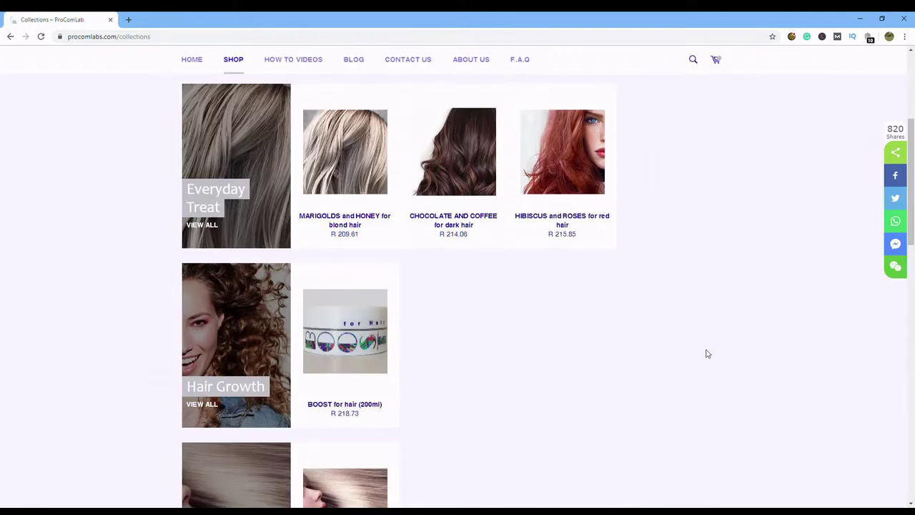
- Add Chocolate and Coffee for dark hair to the cart and return to the collections
click(462, 150)
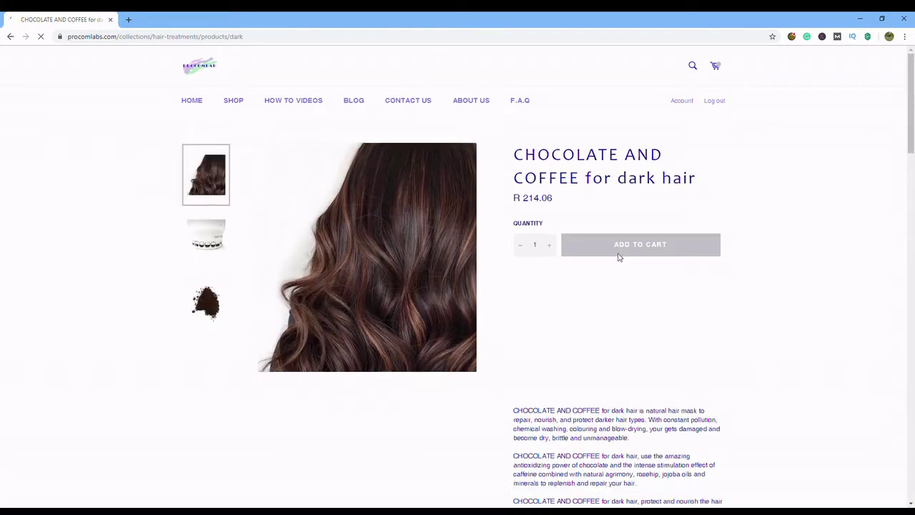
click(636, 246)
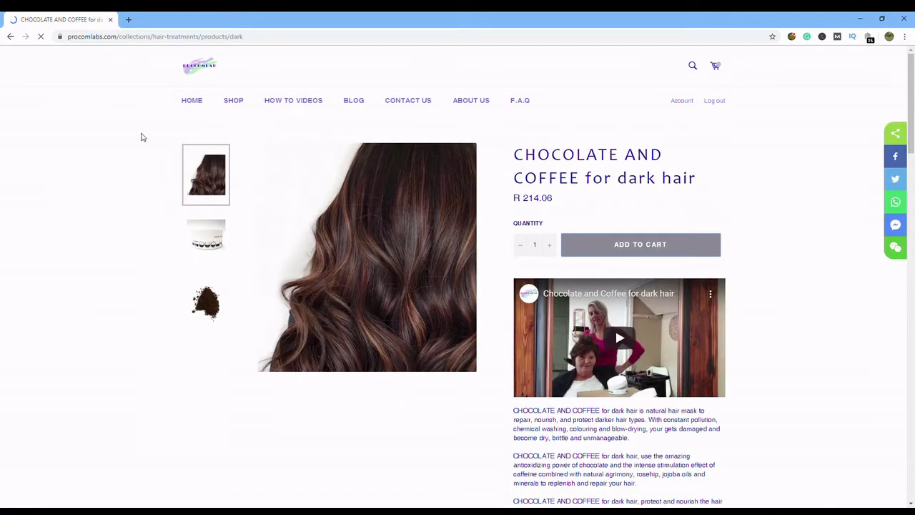
click(235, 102)
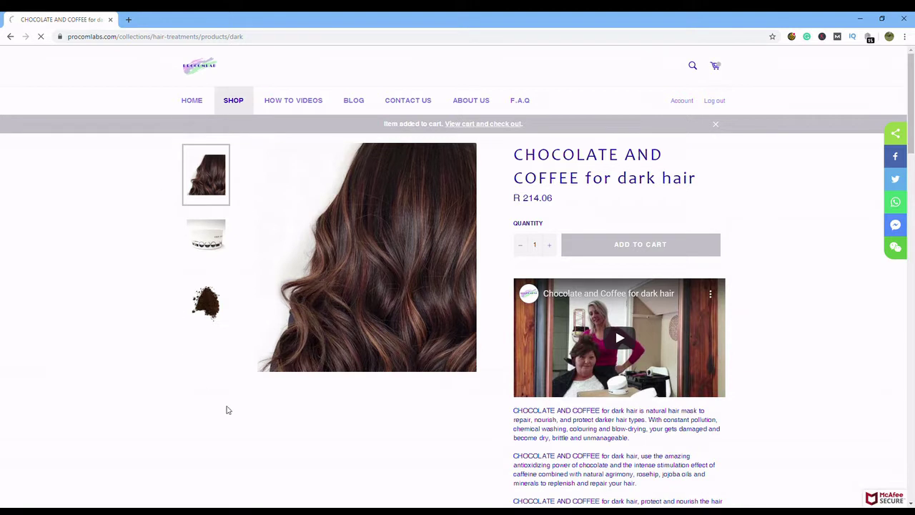
scroll(318, 429, down, 5)
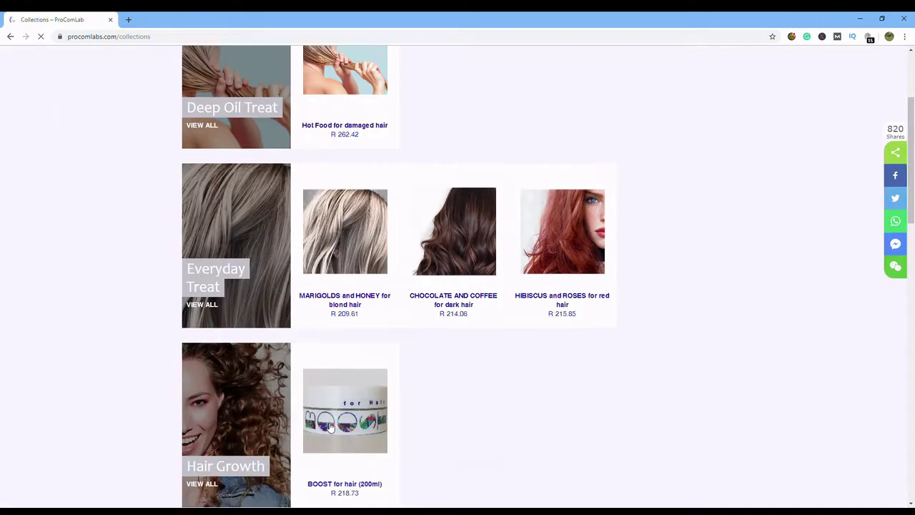
- Add two BOOST for hair (200ml) to the cart and return to the collections
click(345, 249)
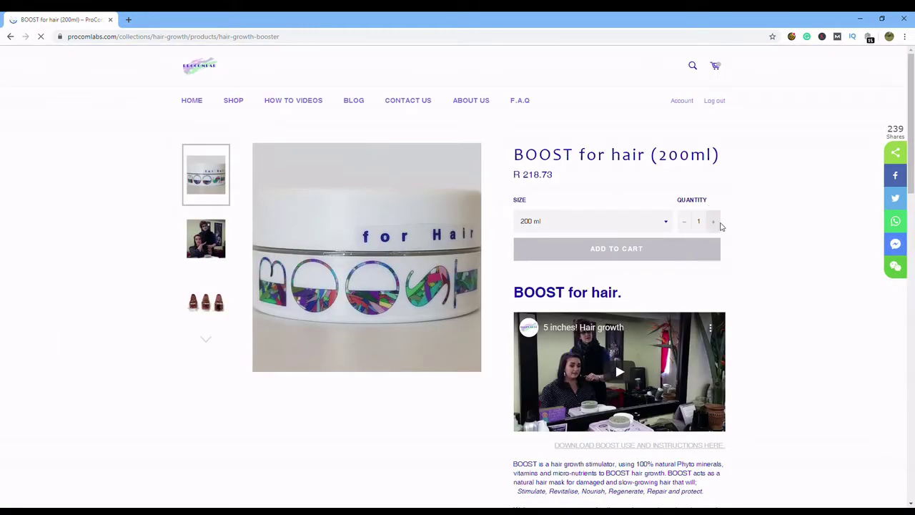
click(715, 223)
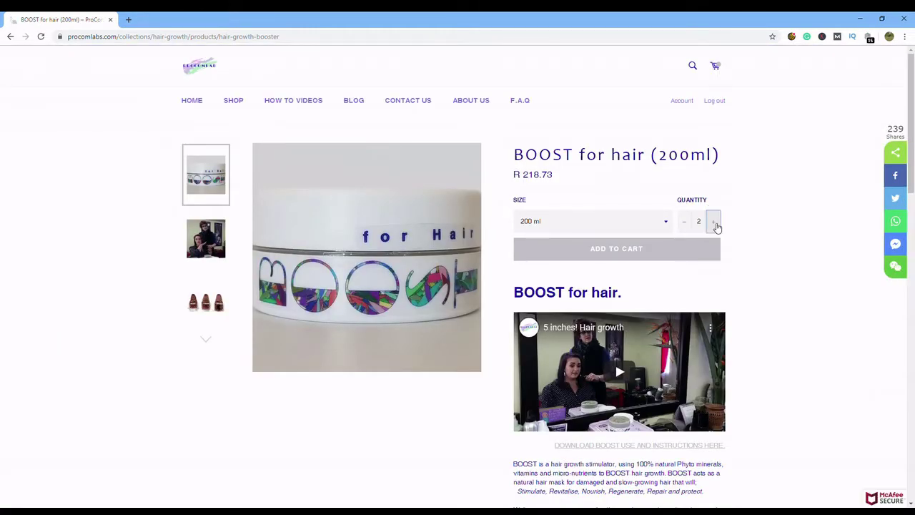
click(606, 257)
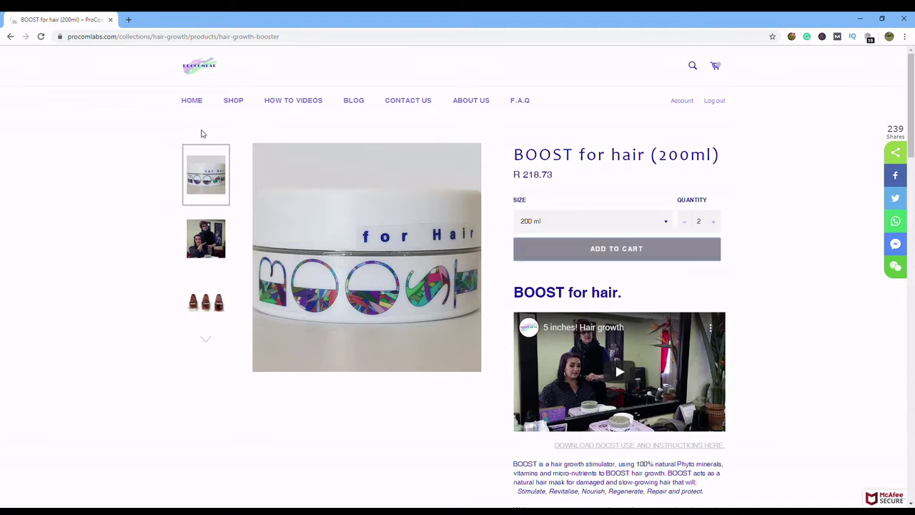
click(234, 102)
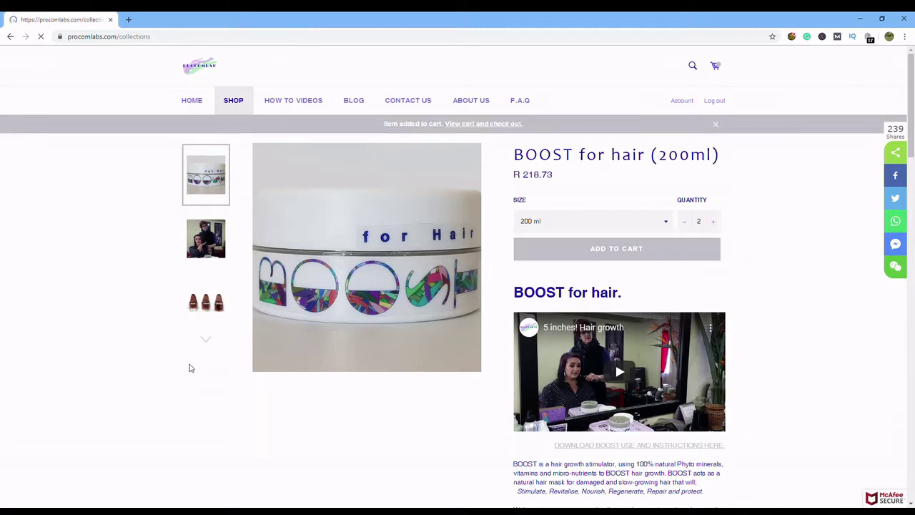
scroll(672, 443, down, 8)
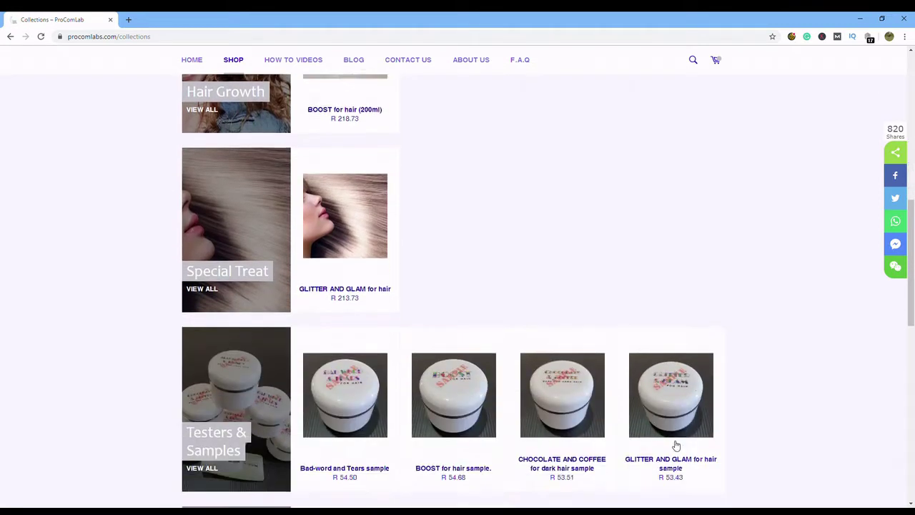
- Add two Bad-words and Tears (200 ml) from Youngsters to the cart, then return to the collections
mouse_move(422, 391)
scroll(421, 391, down, 2)
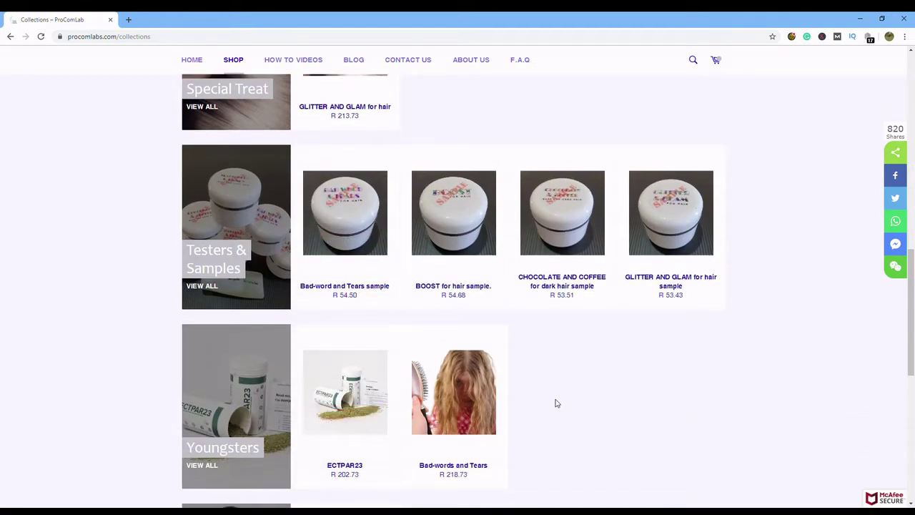
scroll(556, 403, down, 1)
scroll(557, 403, down, 1)
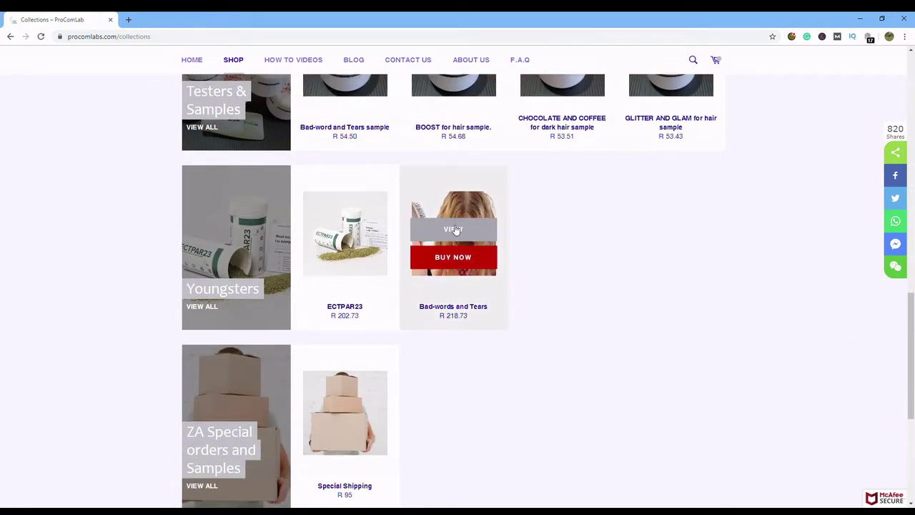
click(455, 229)
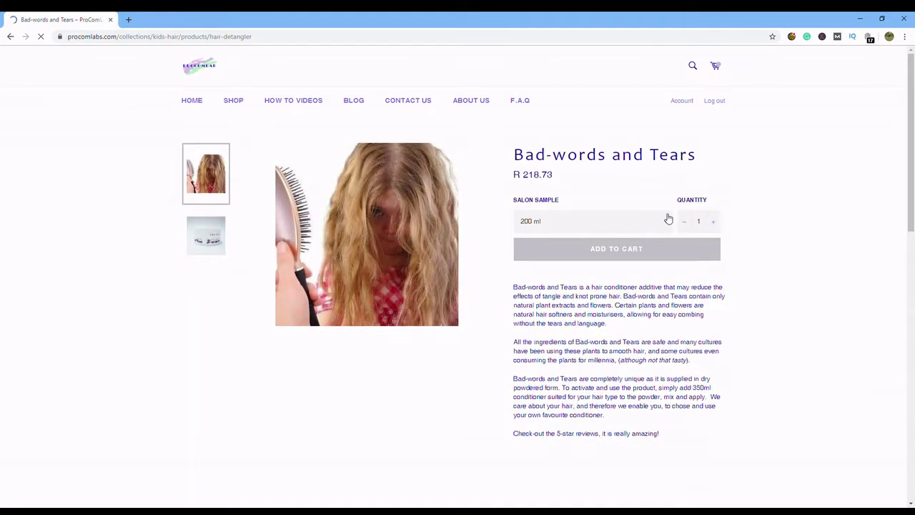
click(719, 223)
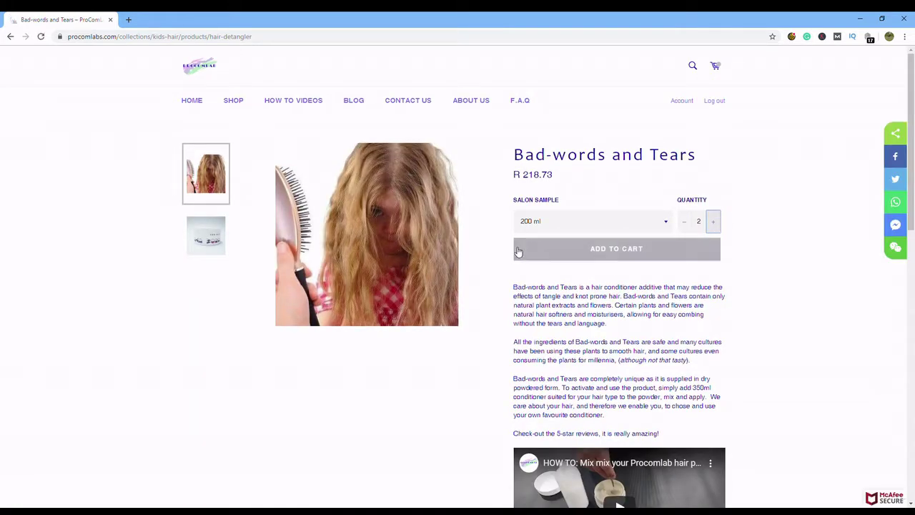
click(550, 245)
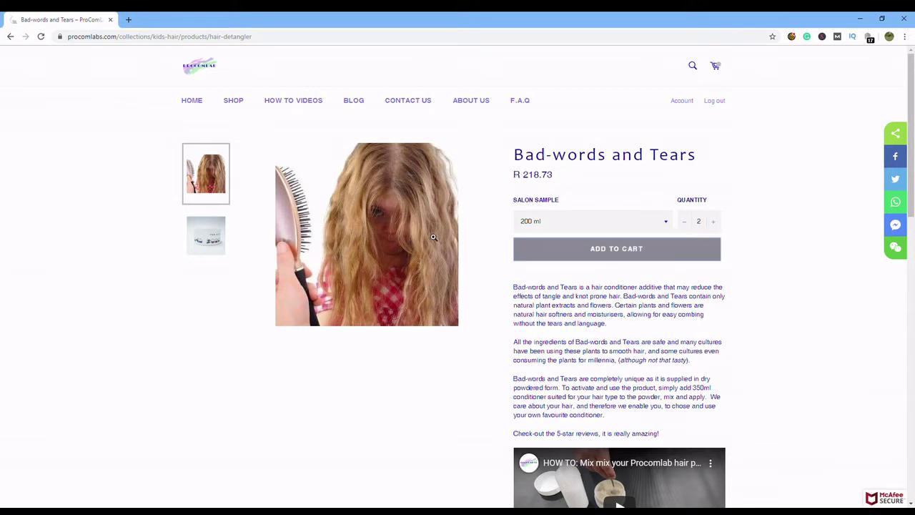
click(233, 103)
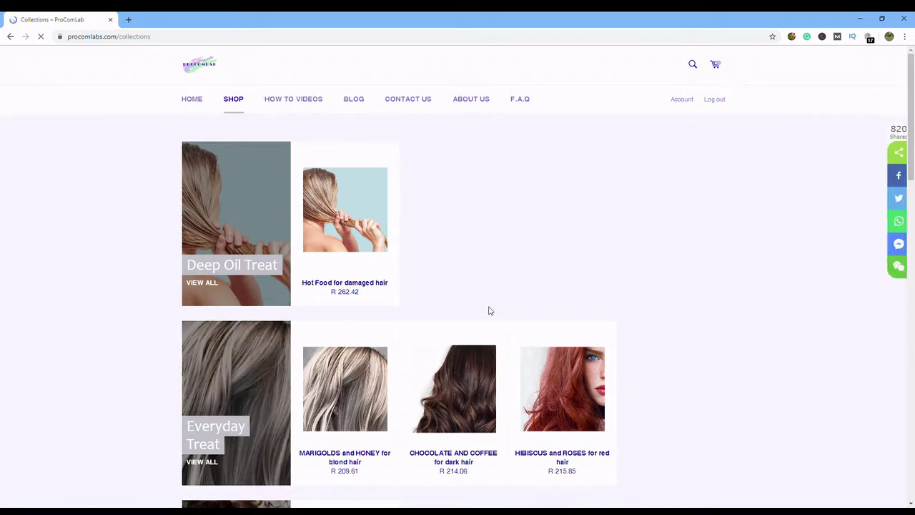
- Add the GLITTER AND GLAM for hair sample to the cart and view the shopping cart
scroll(490, 310, down, 10)
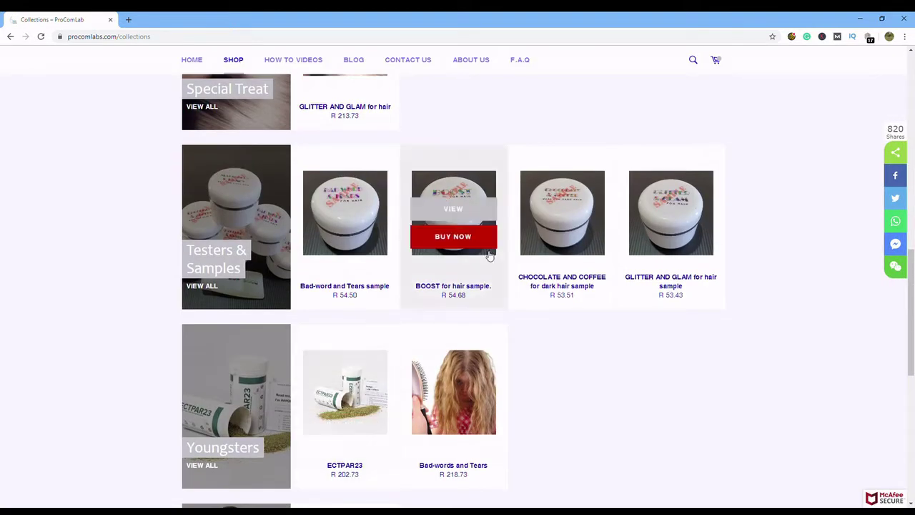
scroll(589, 334, up, 1)
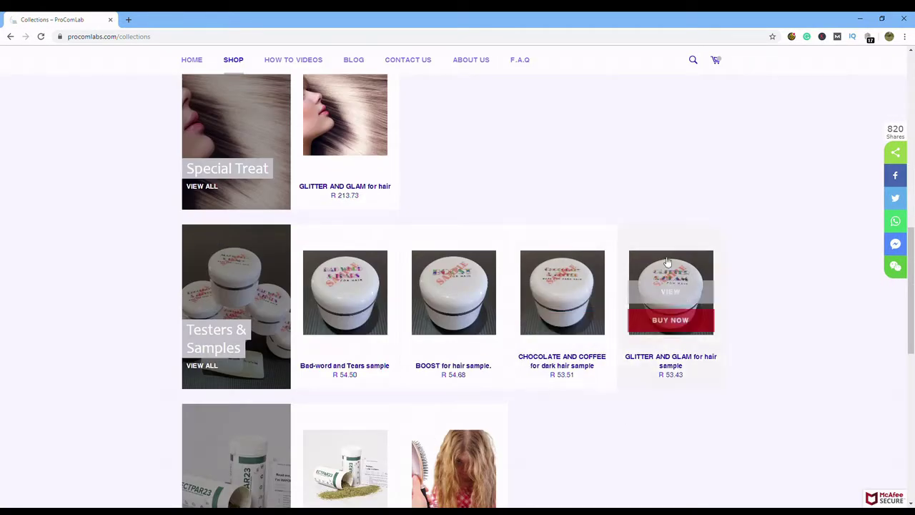
click(692, 295)
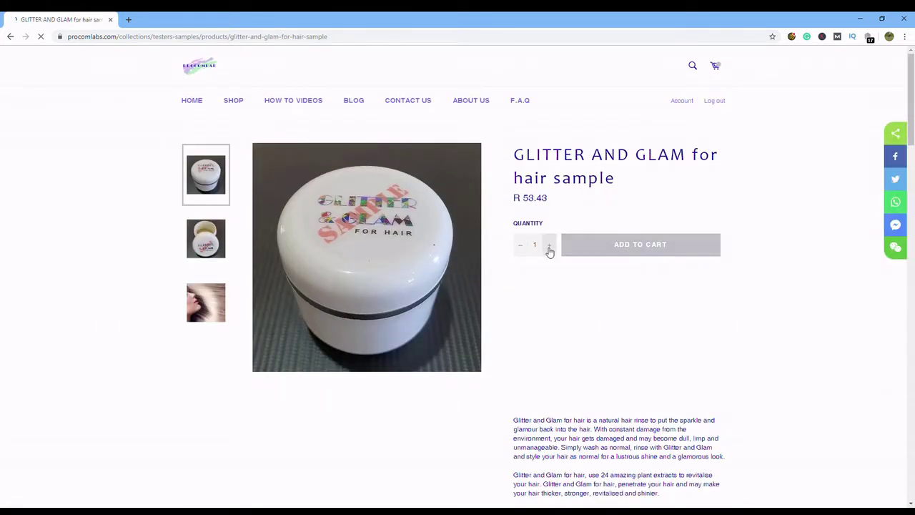
click(621, 250)
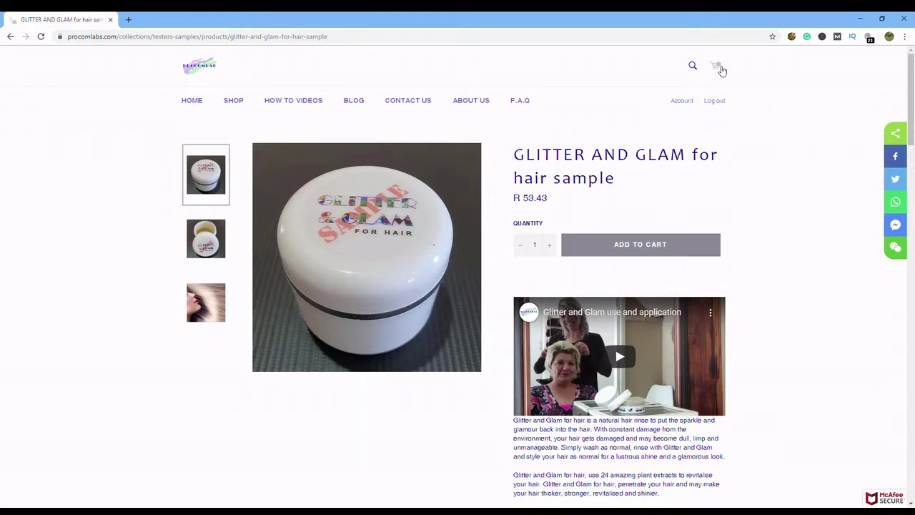
click(718, 66)
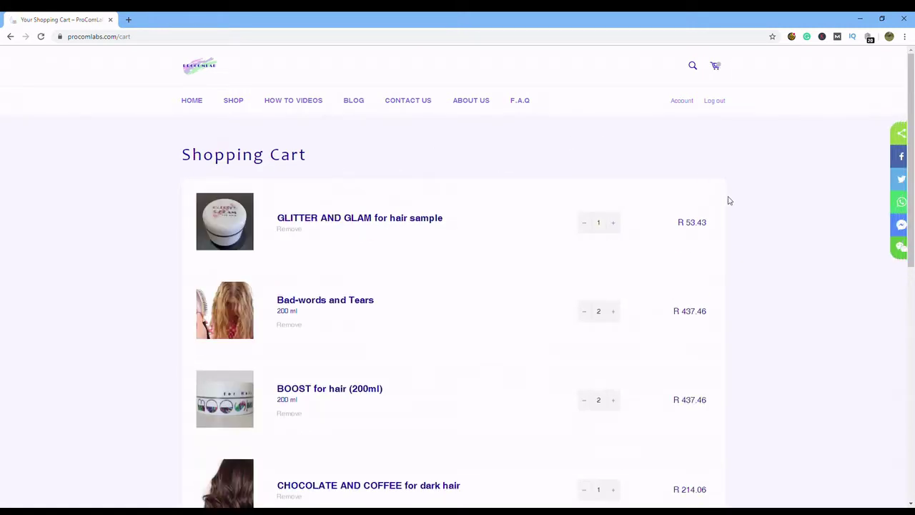
- Leave the seller note 'PHONE BEFORE DELIVERY' in the cart, then bring up the Lay-Buy information
scroll(742, 227, down, 6)
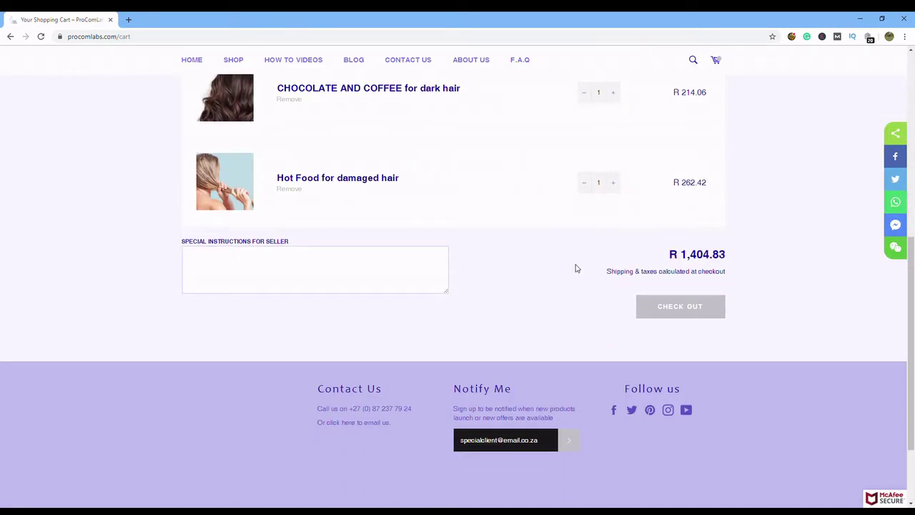
click(307, 265)
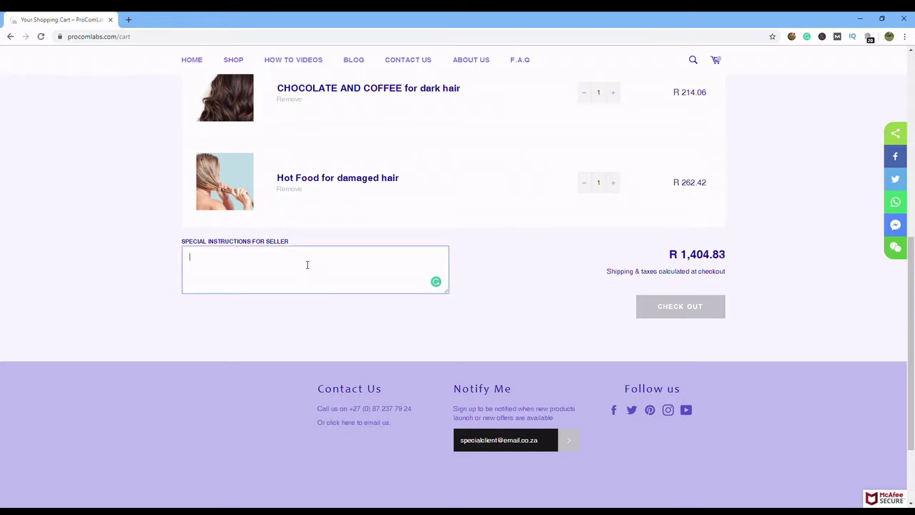
text(PHONE BEFORE DELIVERY)
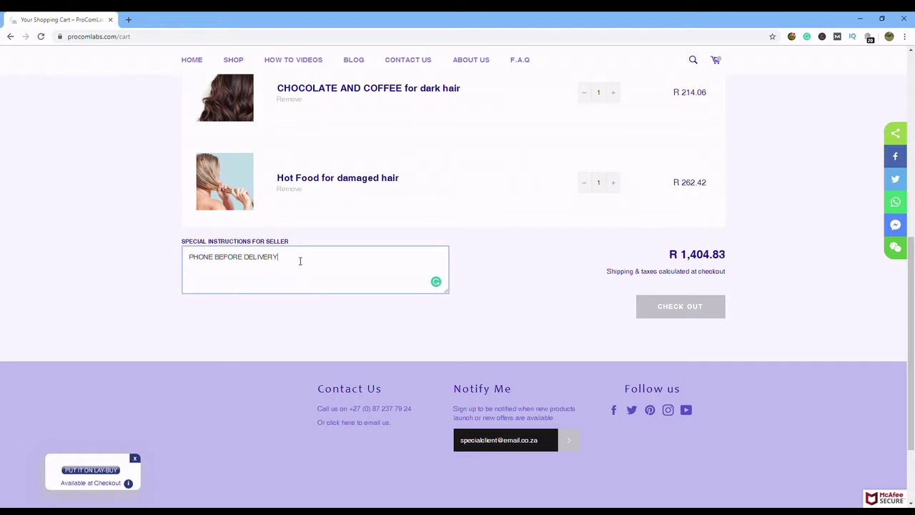
click(525, 295)
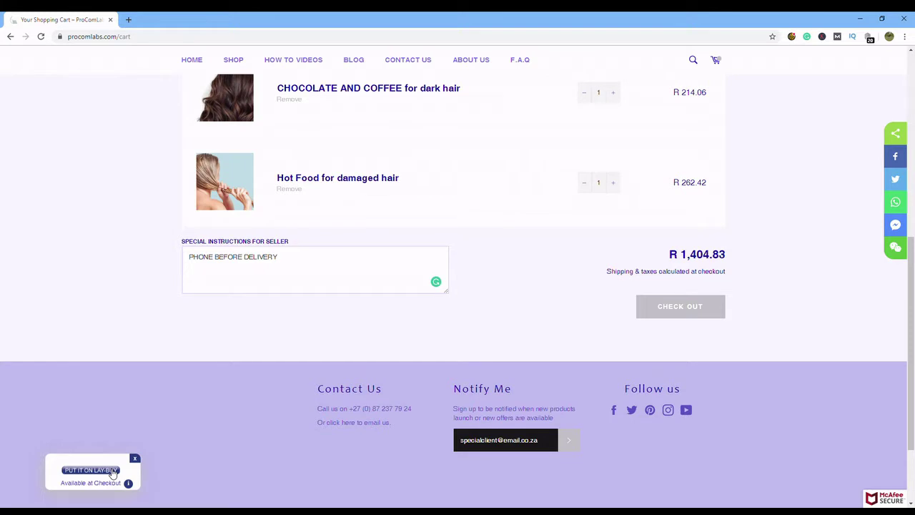
click(113, 474)
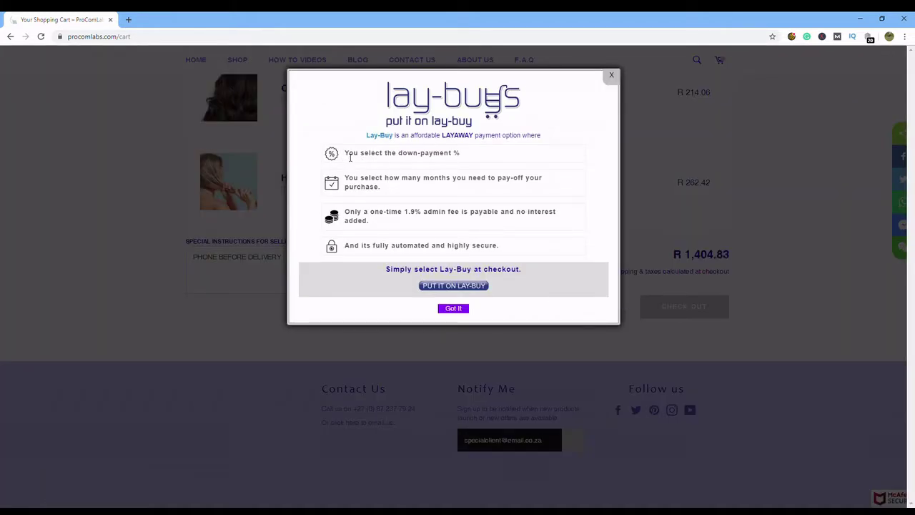
- Highlight the Lay-Buy down-payment, payoff months, 1.9% admin fee and no-interest lines
drag(351, 157, 465, 160)
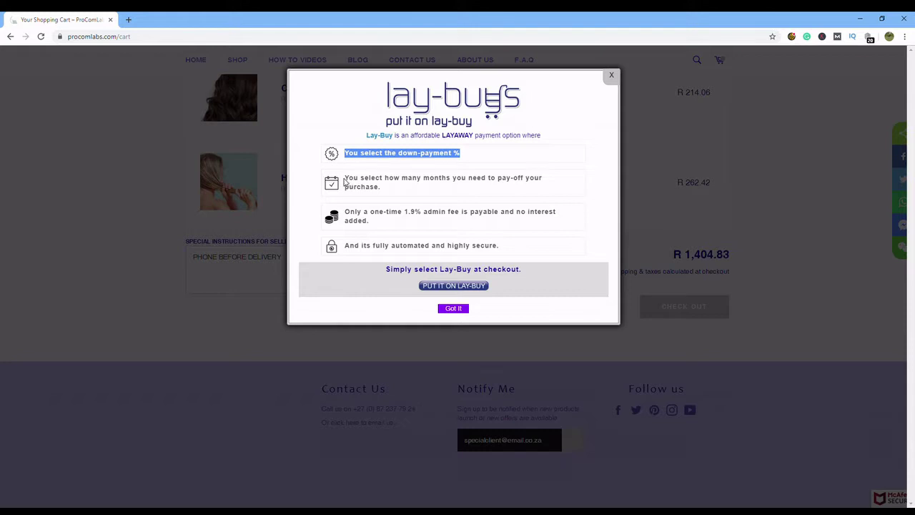
drag(347, 179, 387, 188)
drag(346, 212, 560, 231)
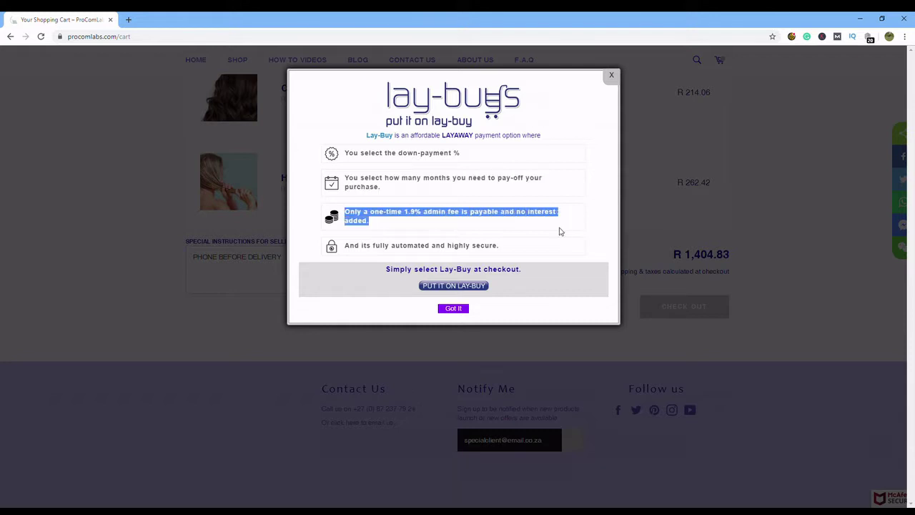
click(409, 215)
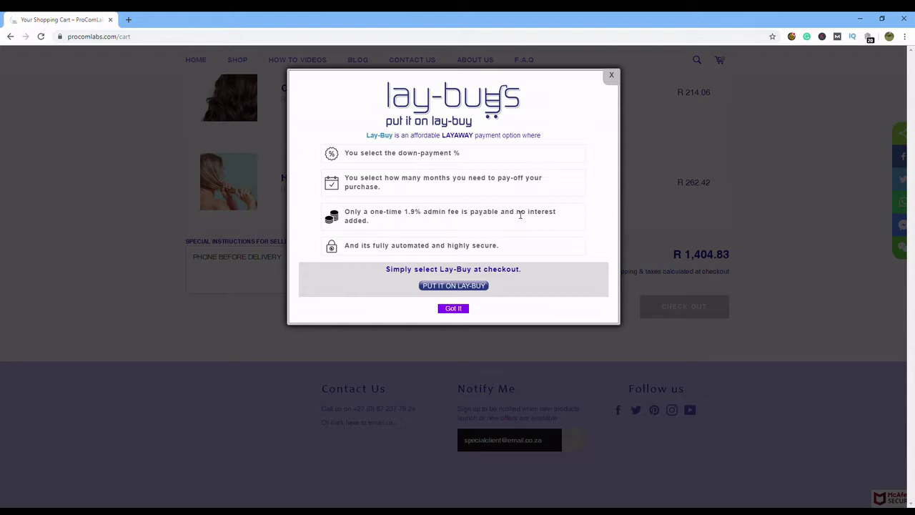
drag(518, 213, 515, 225)
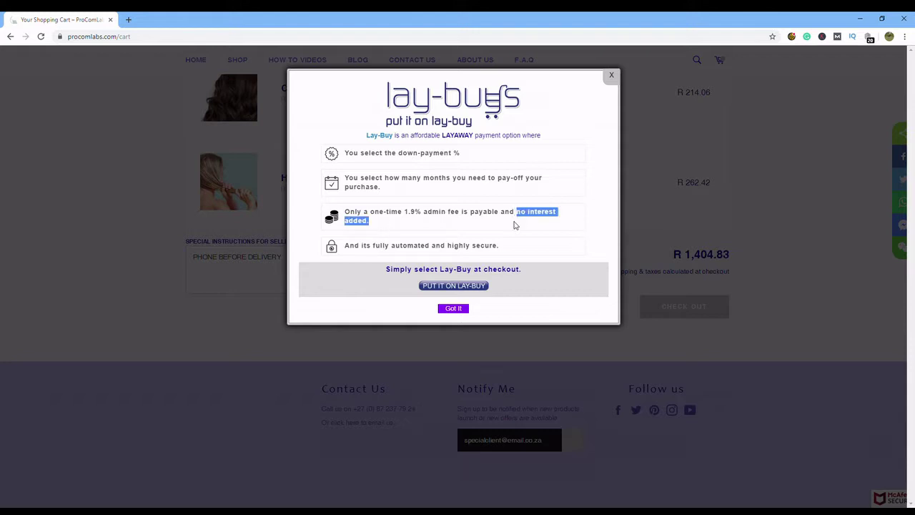
click(349, 250)
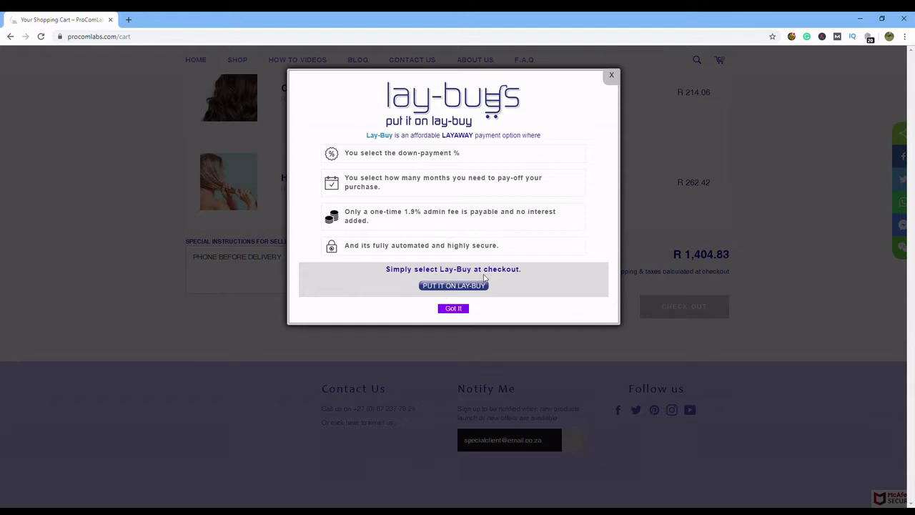
- Close the Lay-Buy popup, reload the cart and scroll to the Check Out button
click(461, 310)
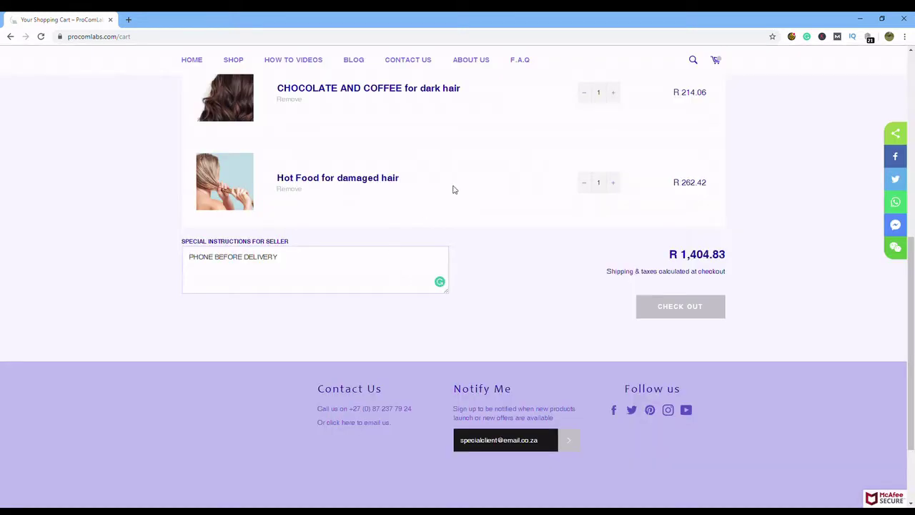
scroll(563, 294, up, 15)
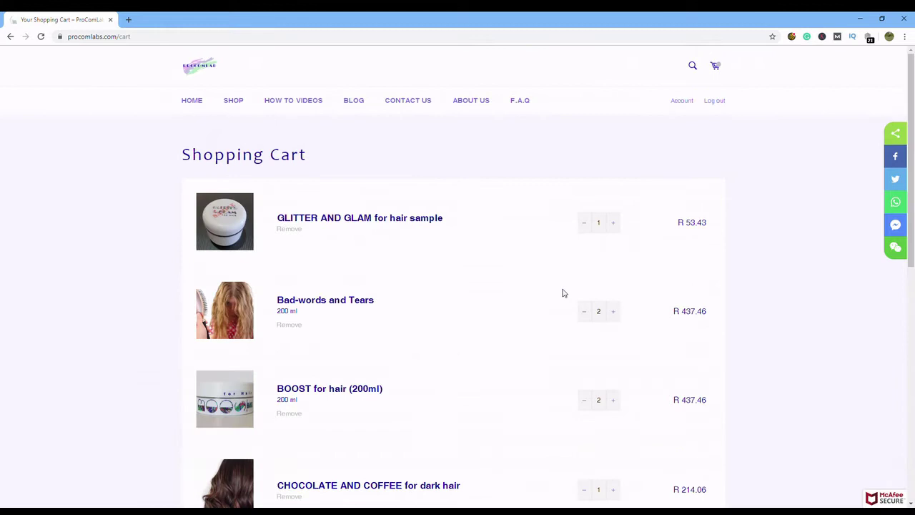
click(720, 68)
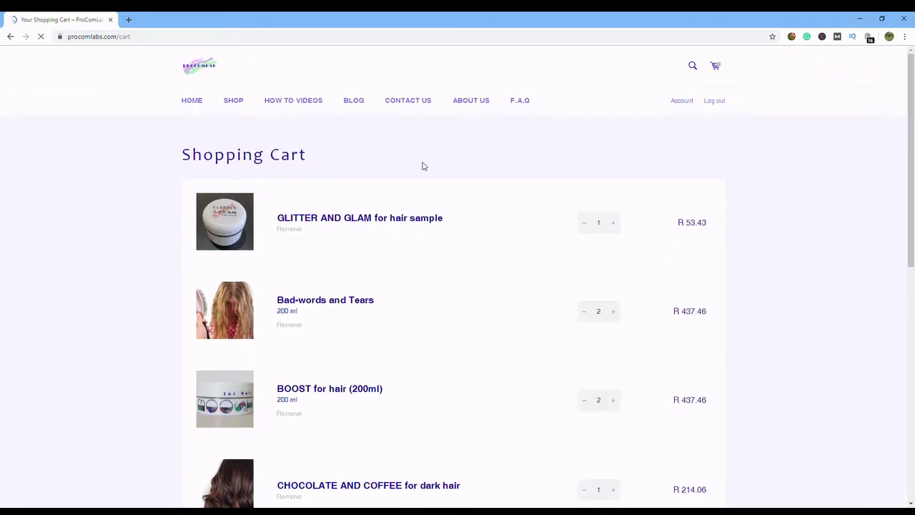
scroll(424, 169, down, 7)
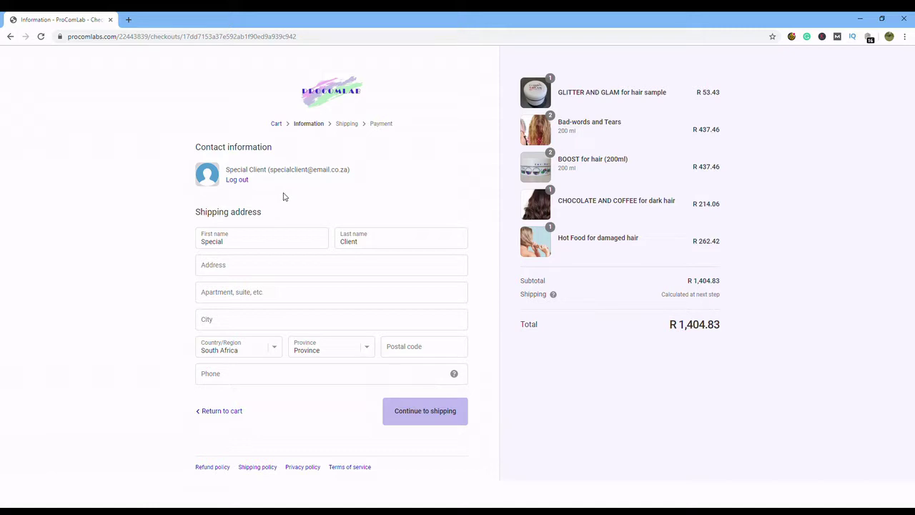
- Fill in the street address, city Bainsvlei, province Free State and the suggested postal code
click(226, 270)
click(224, 295)
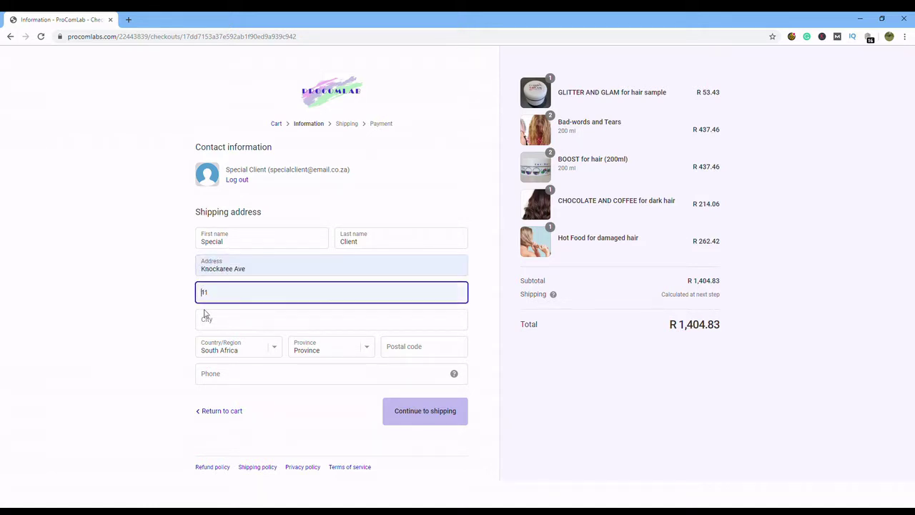
click(229, 321)
text(Bainsvlei)
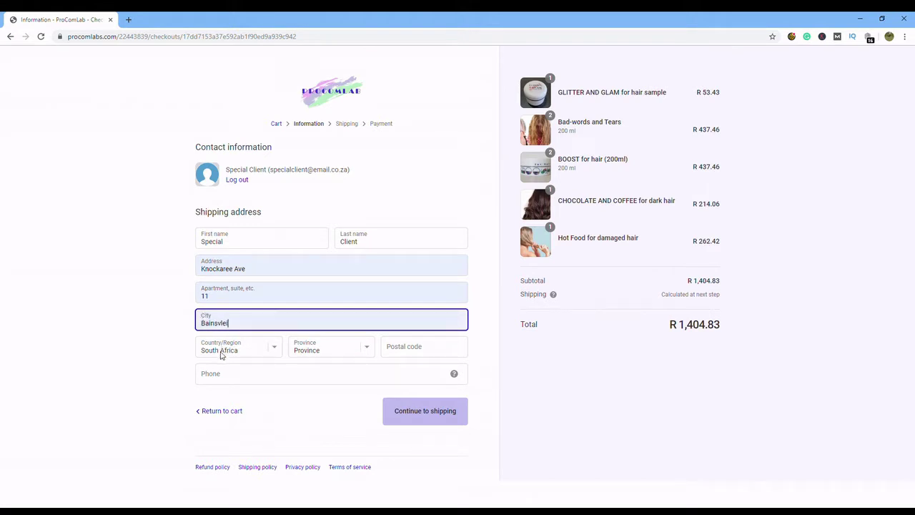
click(325, 351)
click(329, 385)
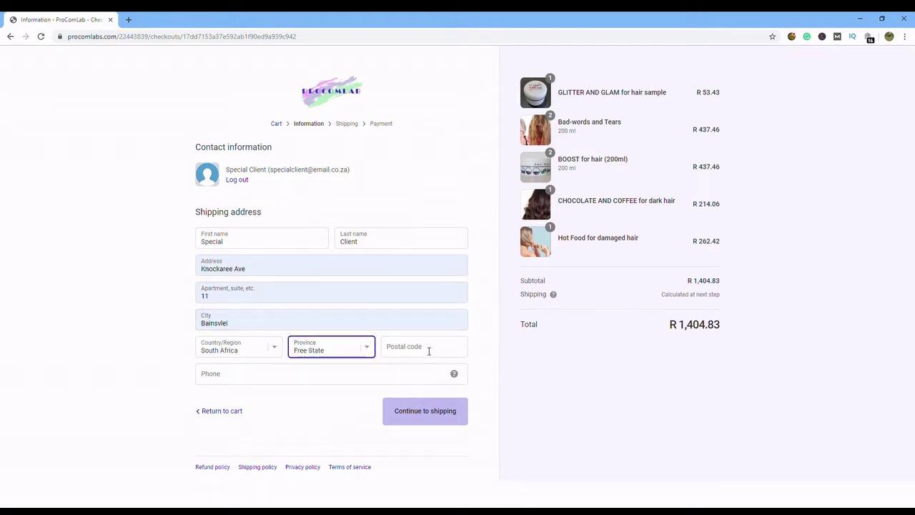
click(429, 349)
click(397, 374)
- Enter the contact phone number and continue to the shipping step
click(270, 378)
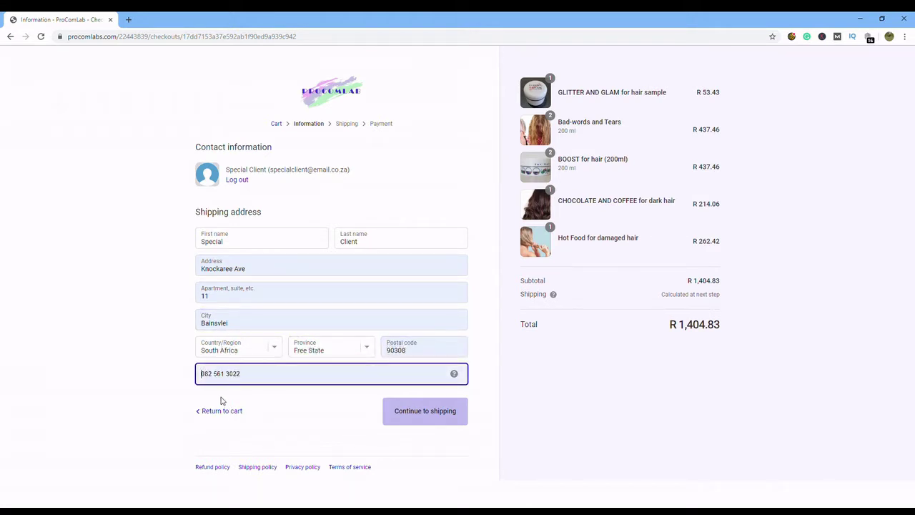
drag(251, 379, 176, 381)
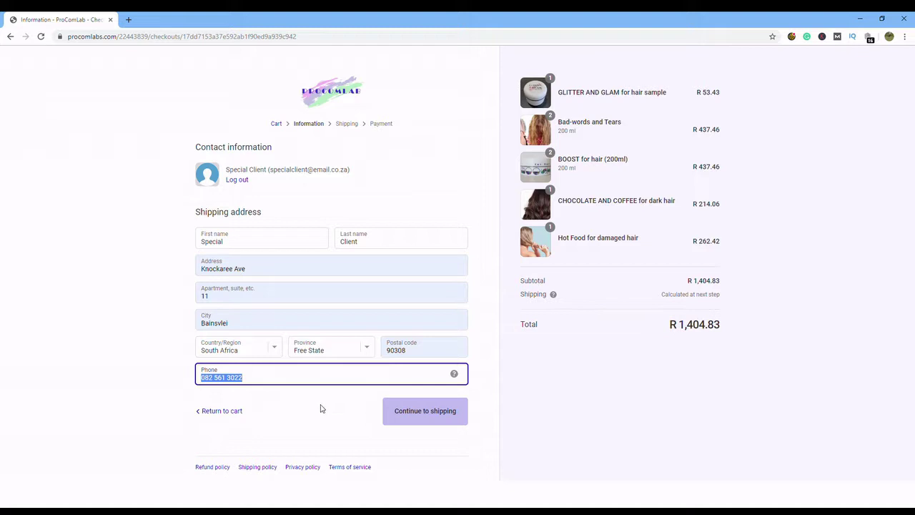
click(356, 413)
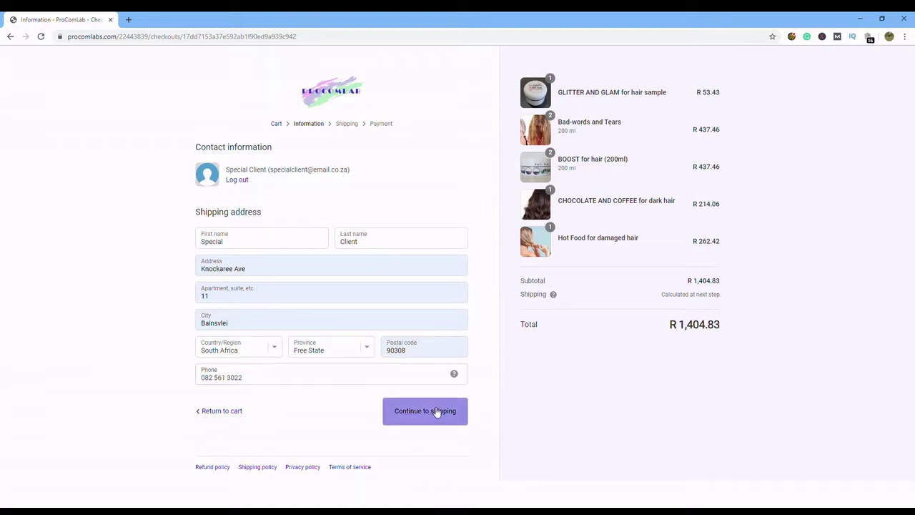
click(437, 412)
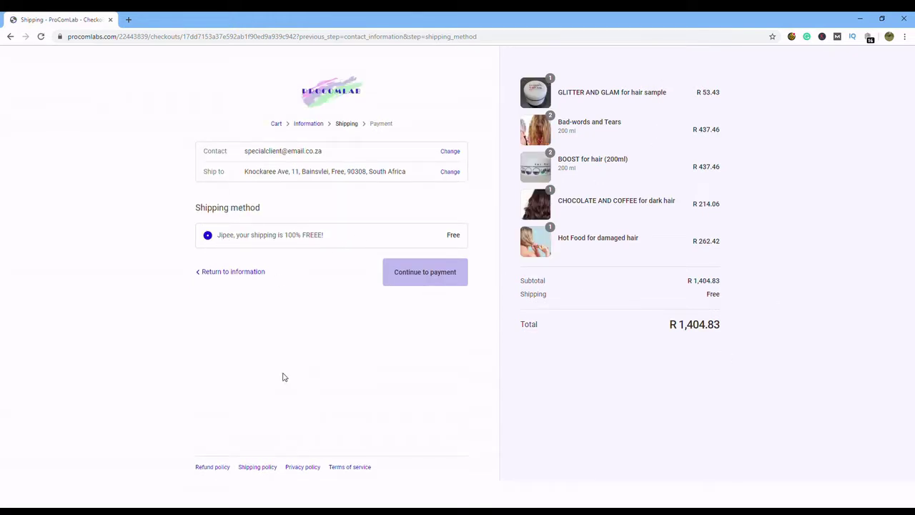
- Accept free shipping, pay with Lay-Buy layaway instead of PayFast, and complete the order
click(432, 277)
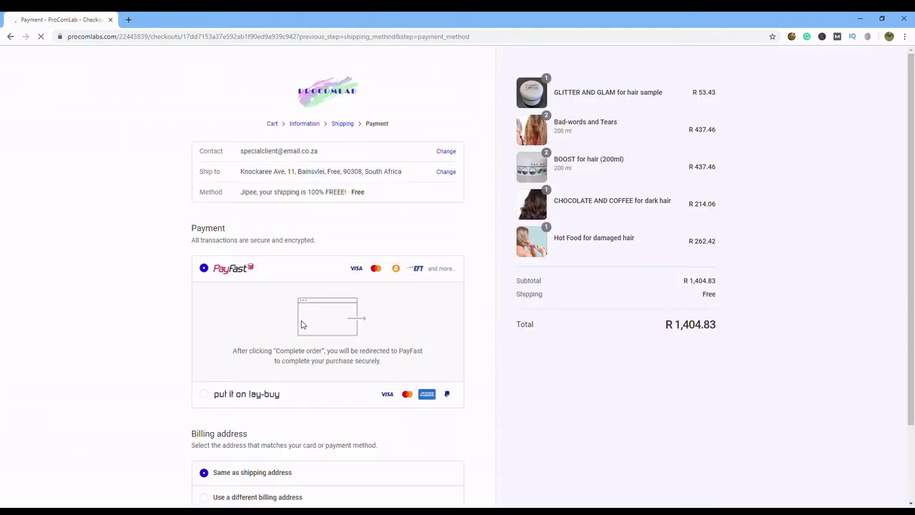
scroll(172, 268, down, 1)
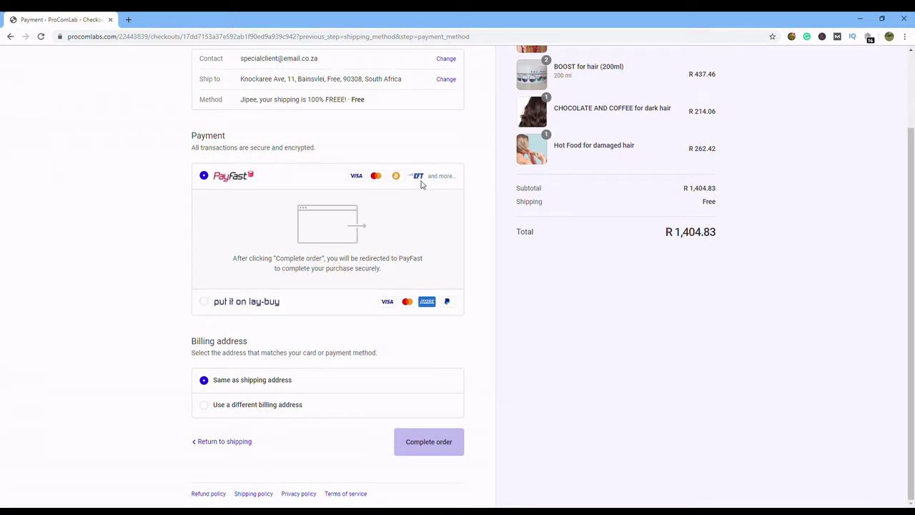
click(205, 302)
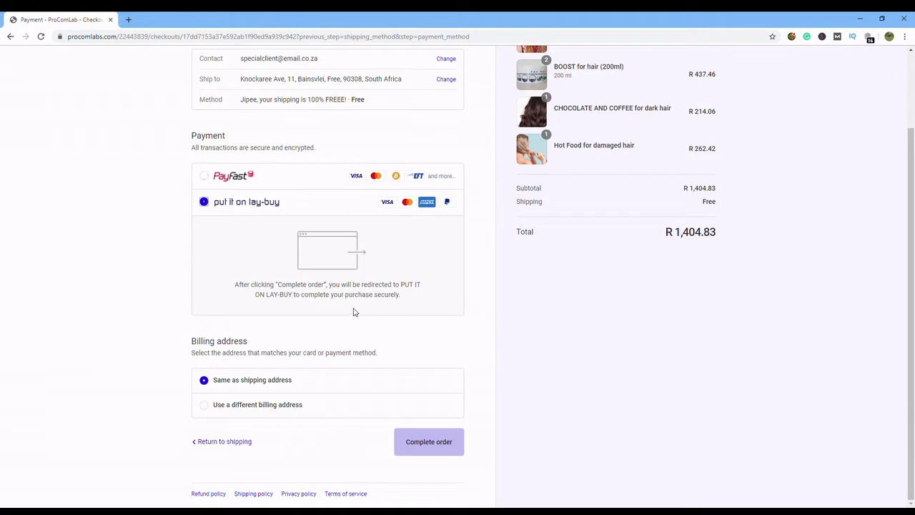
click(429, 444)
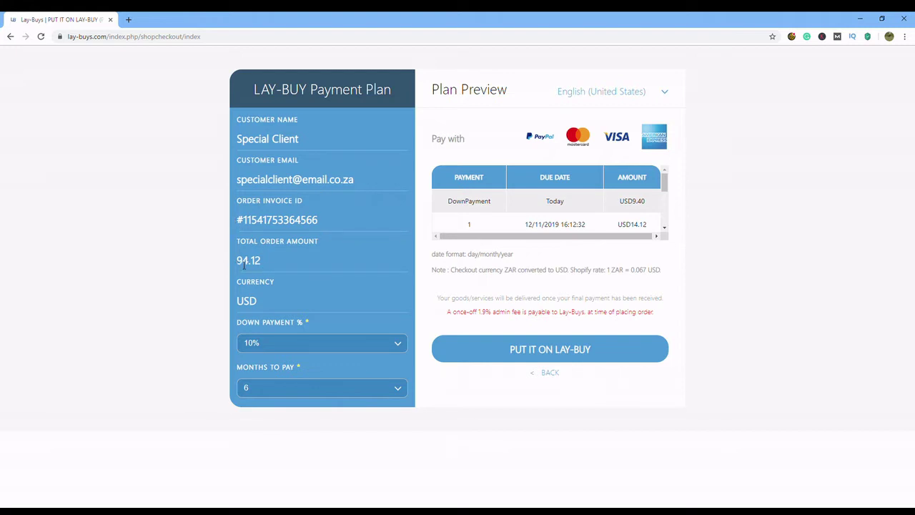
- Check the Lay-Buy plan's 94.12 total order amount and its USD currency
drag(236, 264, 280, 265)
click(282, 265)
drag(238, 302, 268, 306)
drag(665, 180, 664, 179)
click(303, 288)
- Scroll through the 6-month instalment schedule and confirm the layaway plan for payment
click(664, 229)
click(665, 229)
click(664, 229)
click(665, 229)
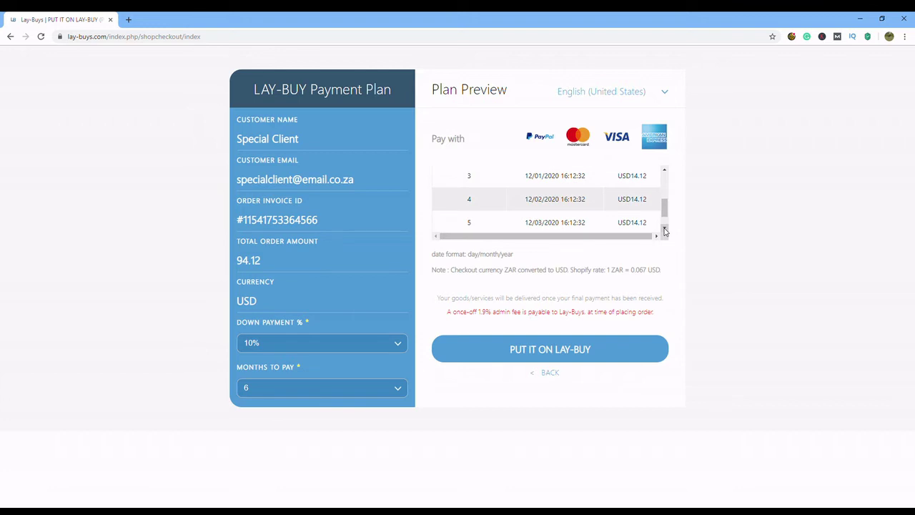
click(665, 229)
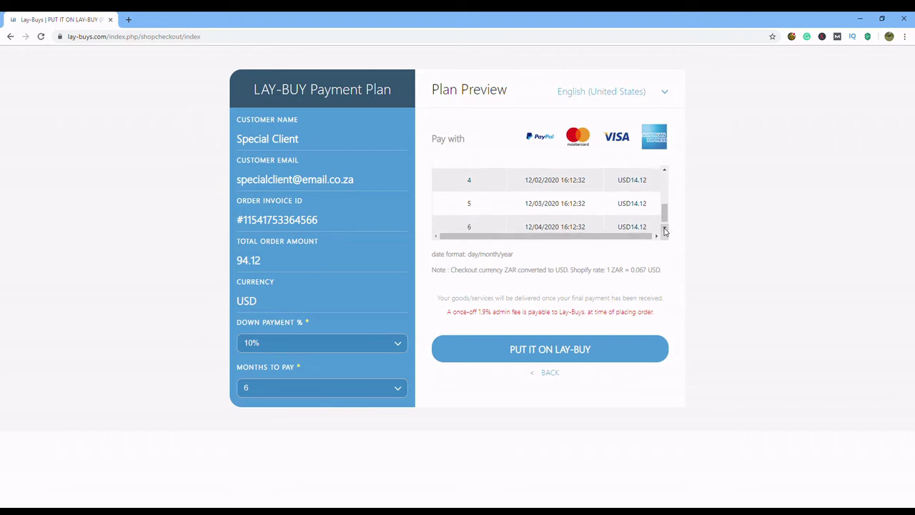
click(553, 354)
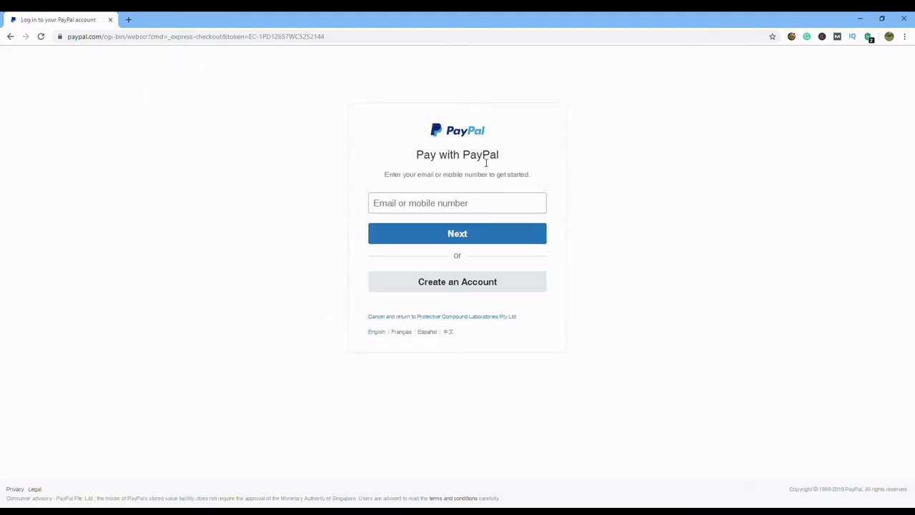
- Skip PayPal login on the Pay with PayPal page and choose Create an Account
drag(417, 156, 503, 156)
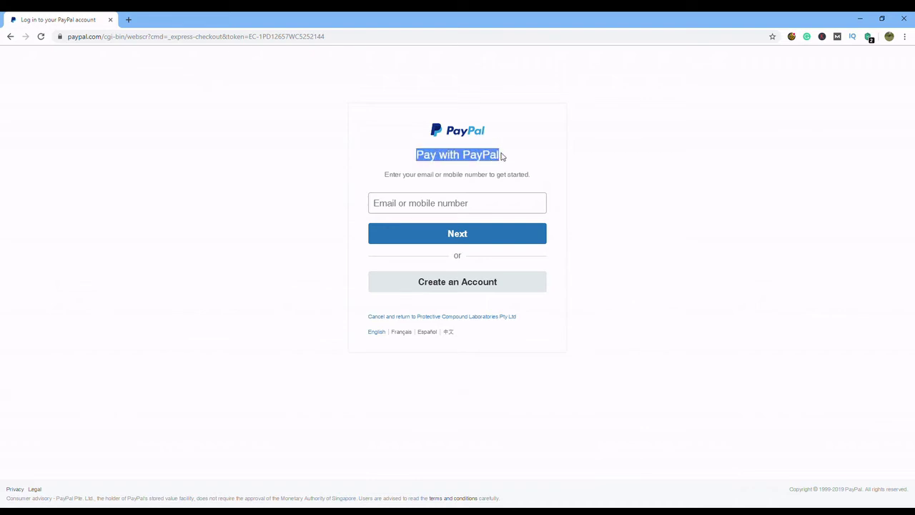
click(447, 176)
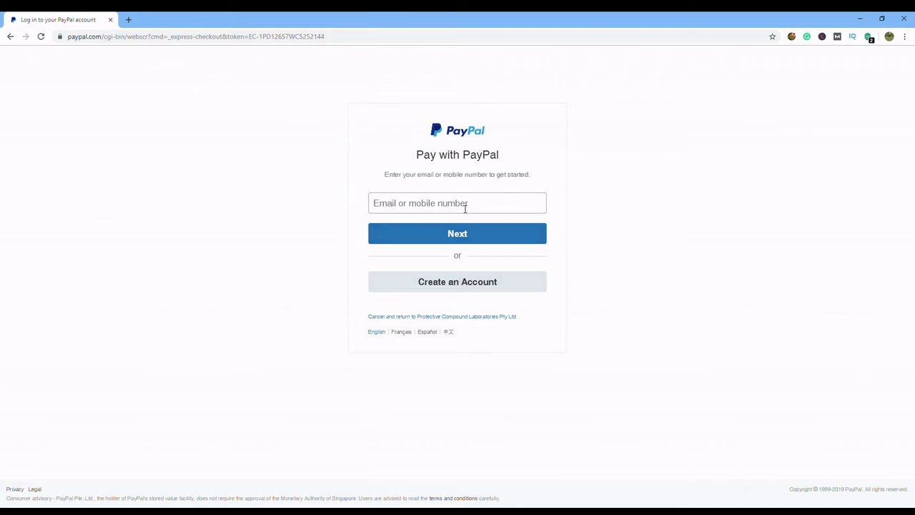
click(455, 286)
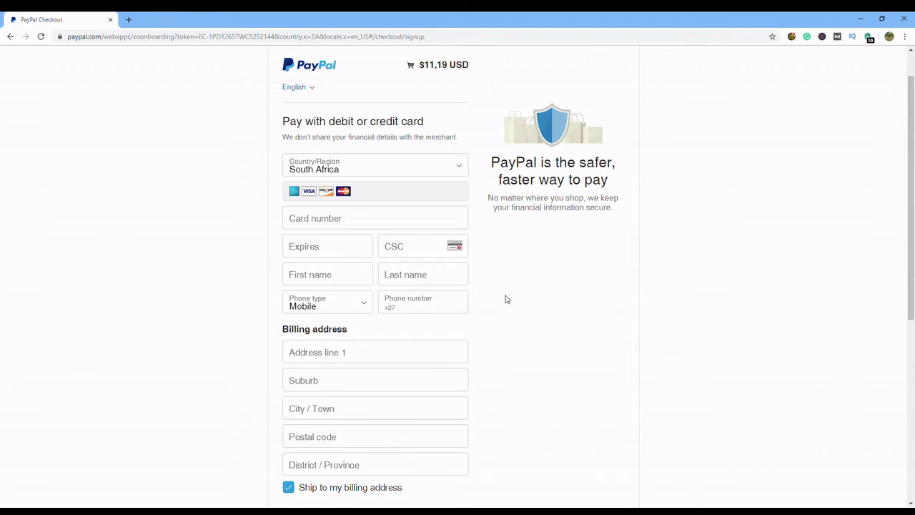
- Scroll through the PayPal card form and check the $11.19 USD charge at the top
scroll(506, 299, down, 5)
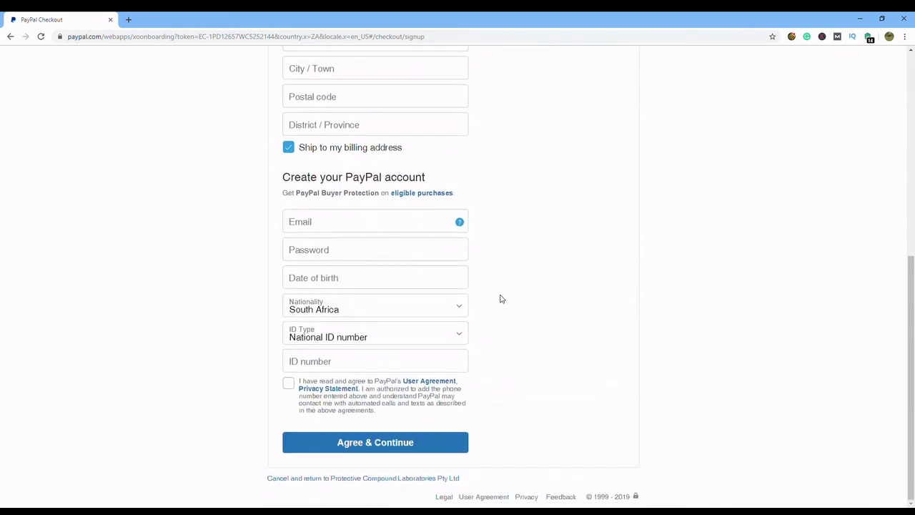
scroll(501, 299, up, 5)
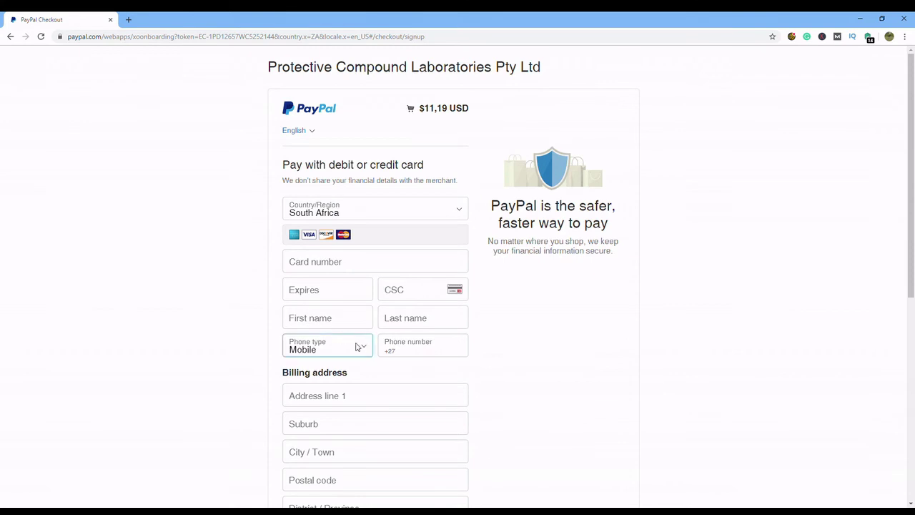
scroll(451, 358, down, 3)
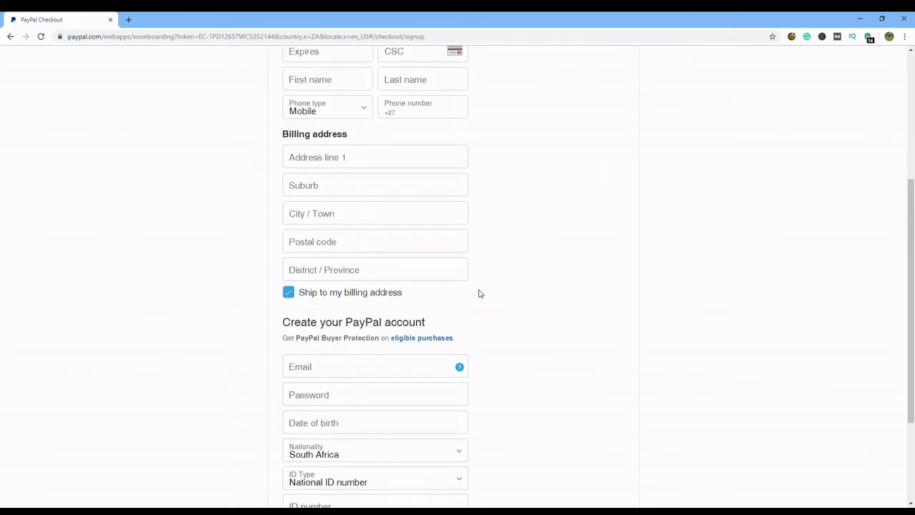
scroll(493, 299, down, 2)
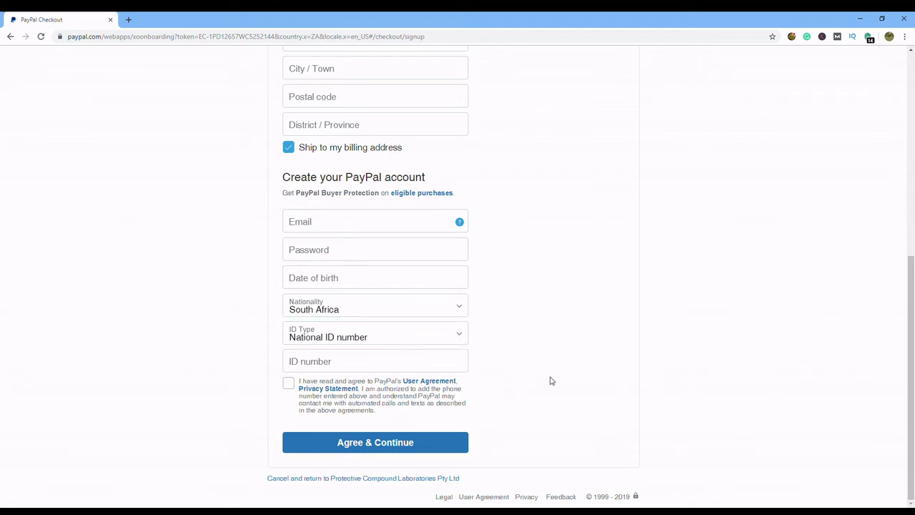
scroll(563, 306, up, 5)
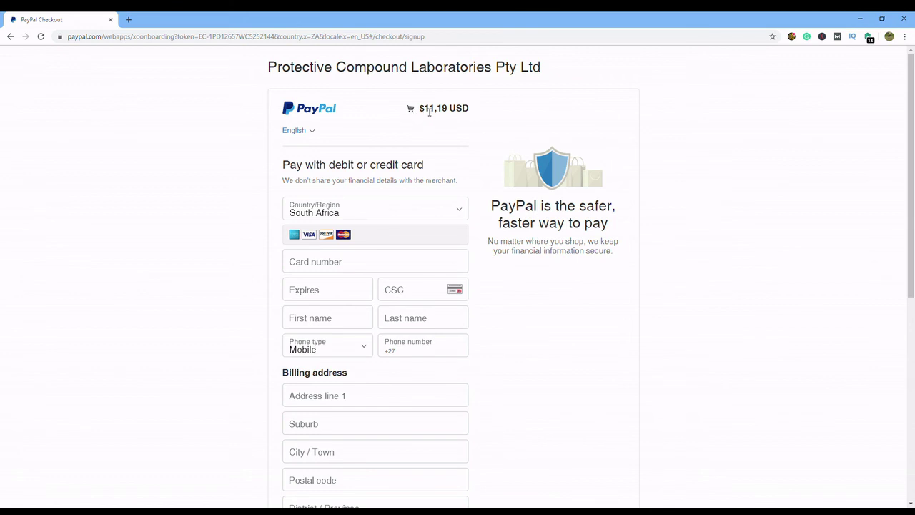
drag(425, 111, 456, 111)
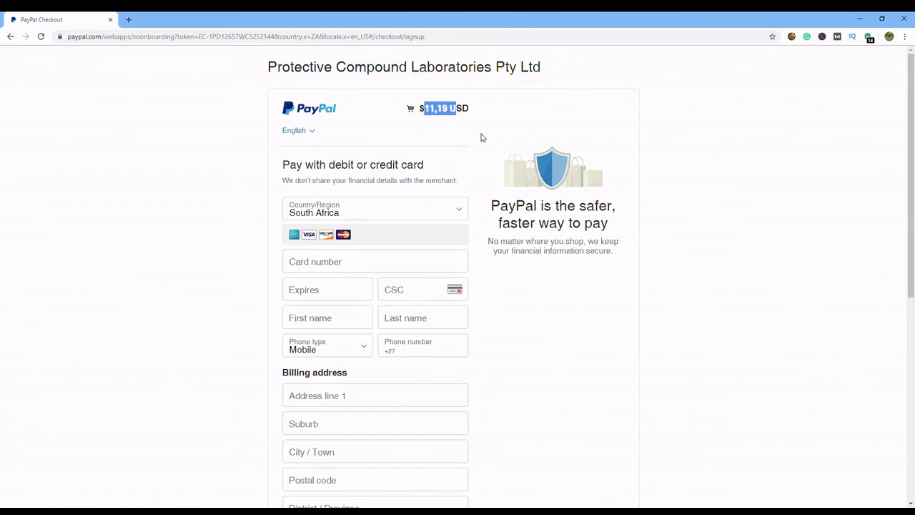
click(492, 129)
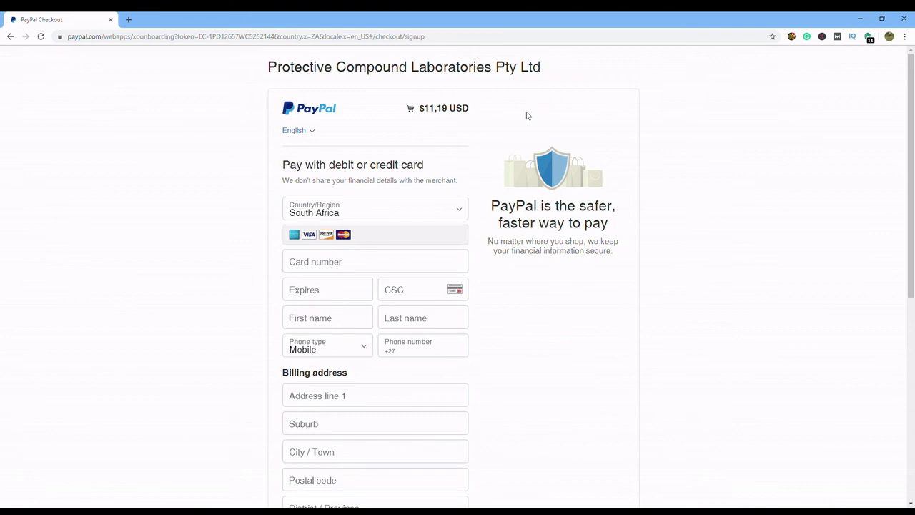